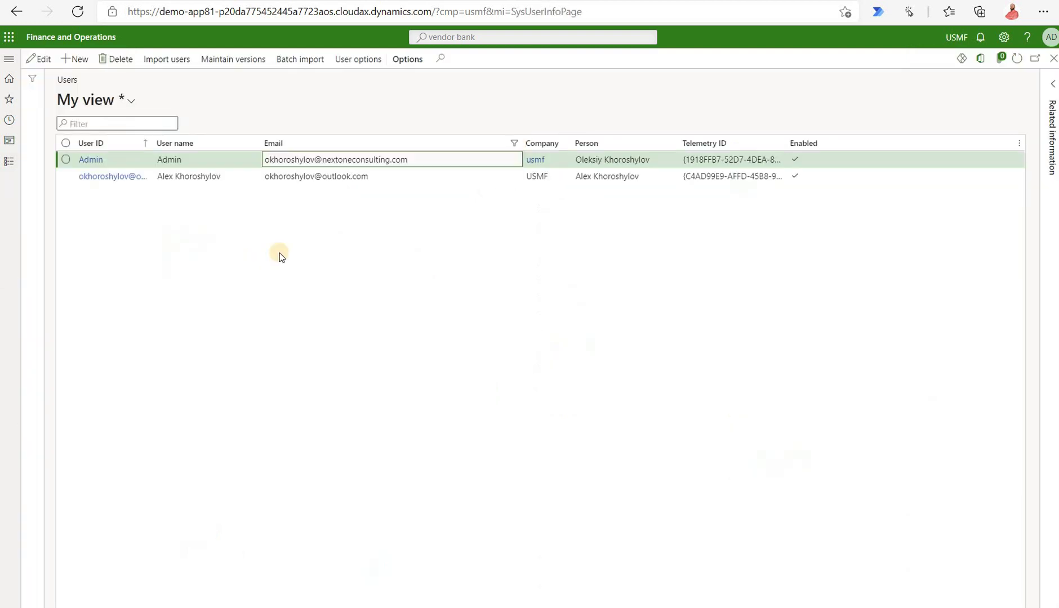
- Review the vendor user's assigned Vendor admin and Vendor contact (external) roles
{"action": "key", "text": "Down"}
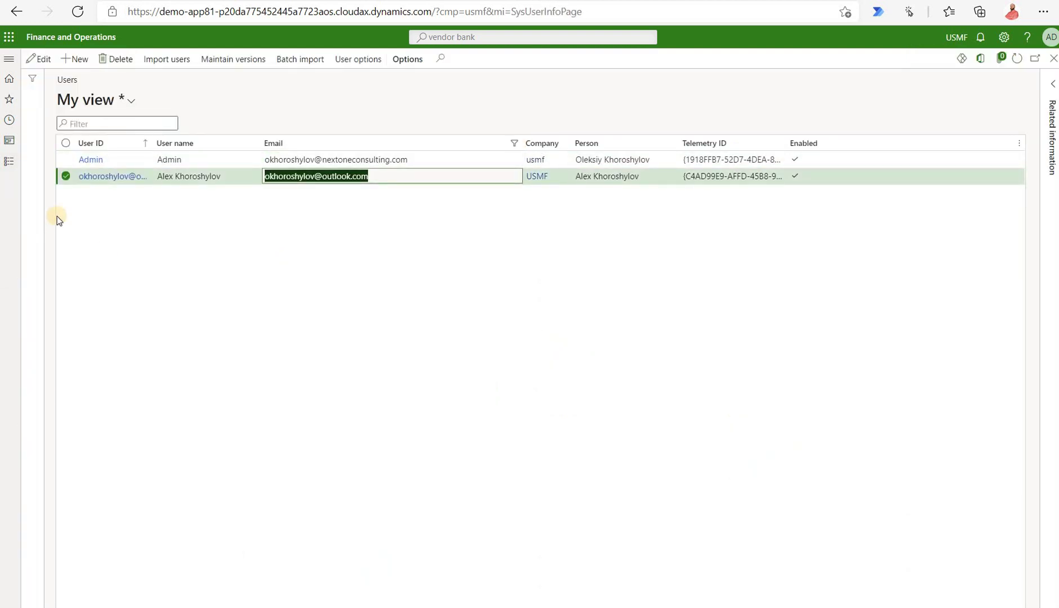
{"action": "left_click", "coordinate": [112, 176]}
{"action": "left_click", "coordinate": [147, 330]}
{"action": "left_click", "coordinate": [151, 347]}
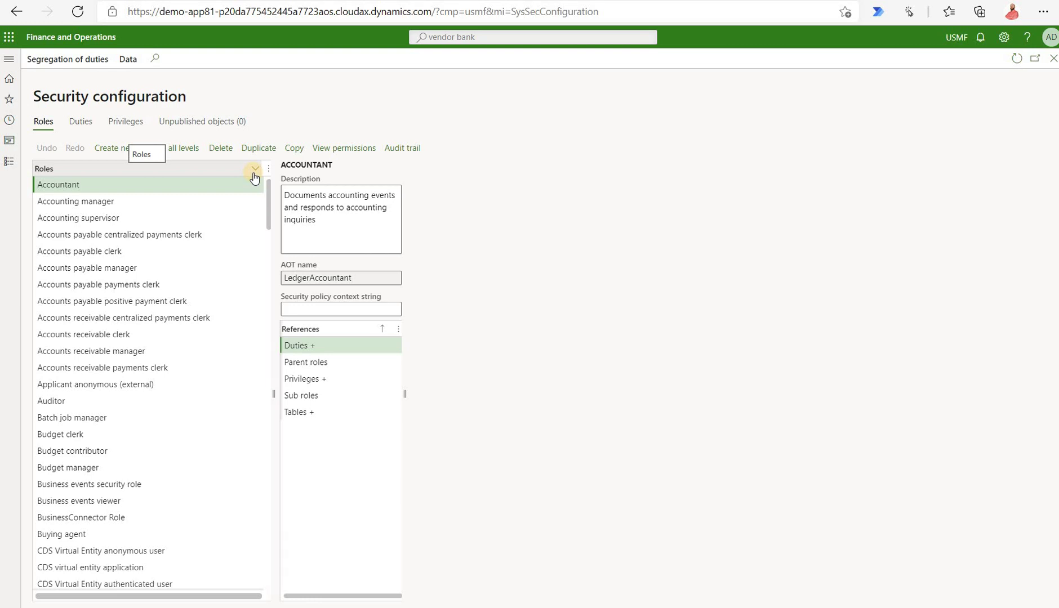
- Filter roles for 'external' and show Vendor admin (external)'s View sensitive vendor bank account information duty
{"action": "left_click", "coordinate": [254, 170]}
{"action": "left_click", "coordinate": [110, 235]}
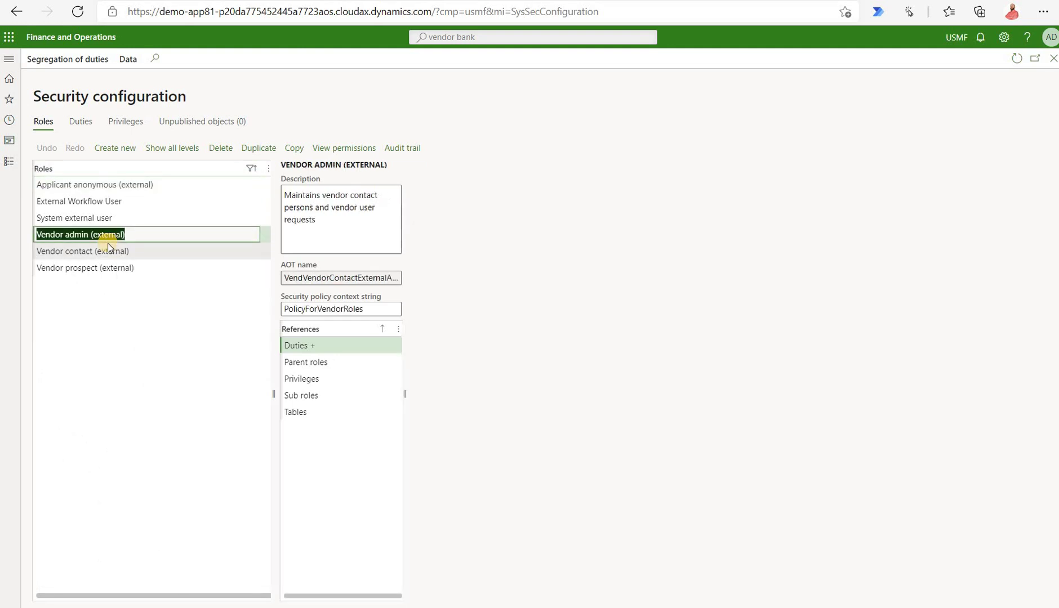
{"action": "left_click", "coordinate": [307, 348]}
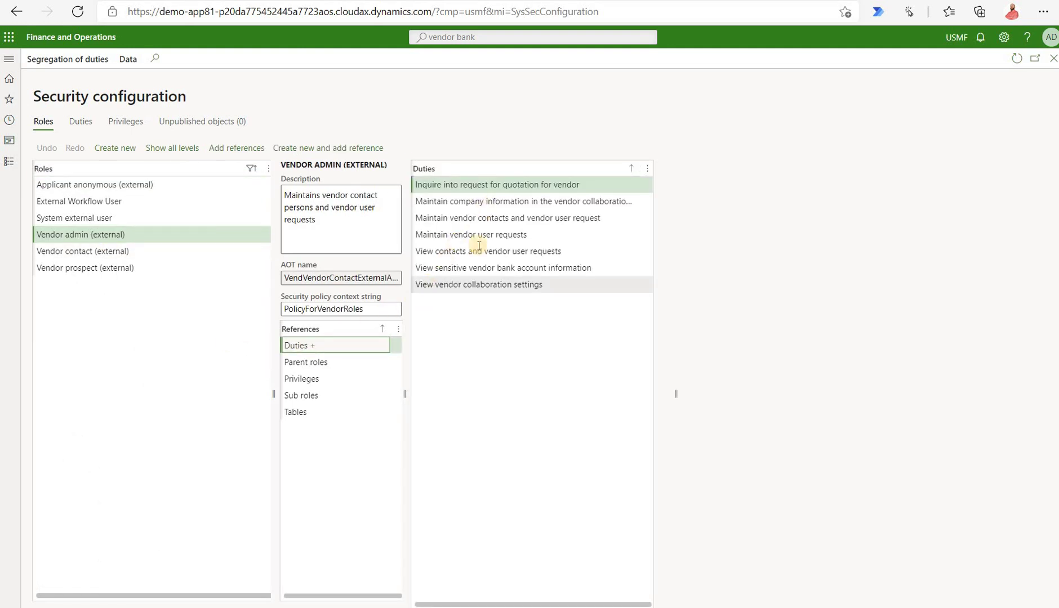
{"action": "left_click", "coordinate": [483, 271]}
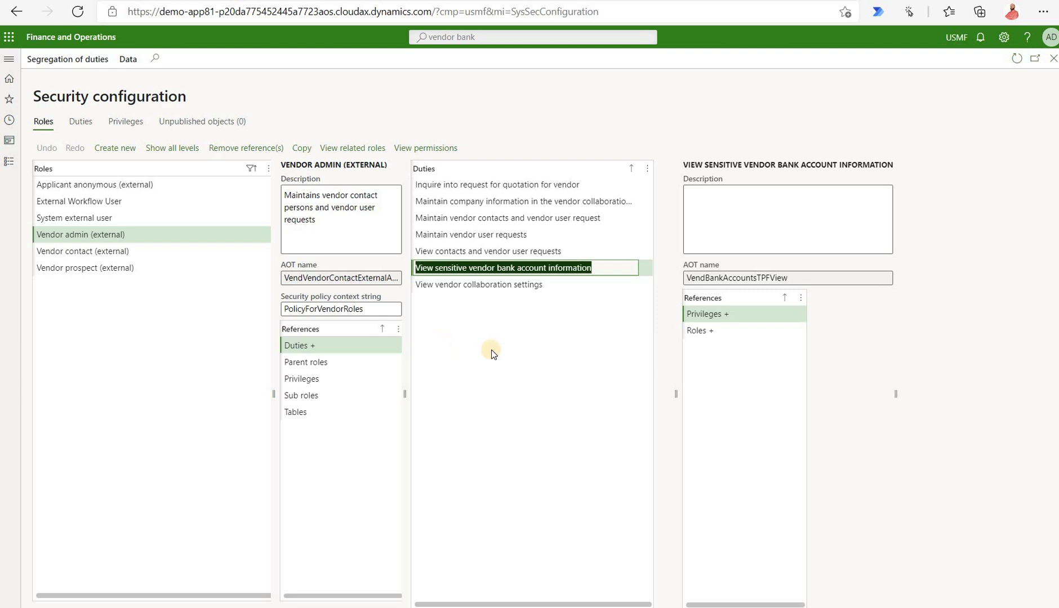
- Open vendor 1001's bank accounts from All vendors and check the empty Bank account number field
{"action": "left_click", "coordinate": [10, 59]}
{"action": "left_click", "coordinate": [69, 183]}
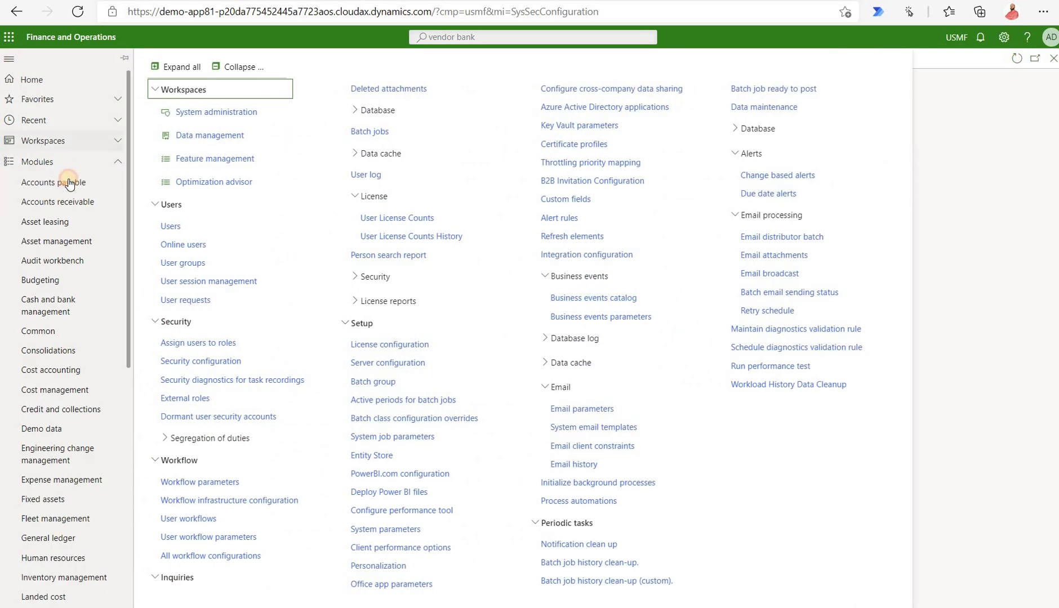
{"action": "left_click", "coordinate": [180, 204]}
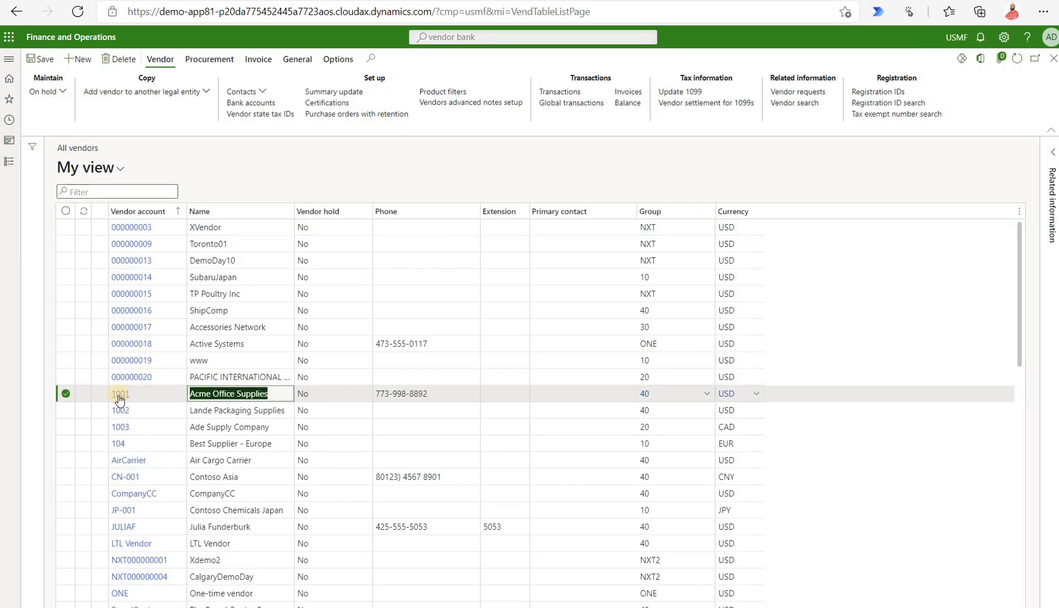
{"action": "left_click", "coordinate": [120, 396]}
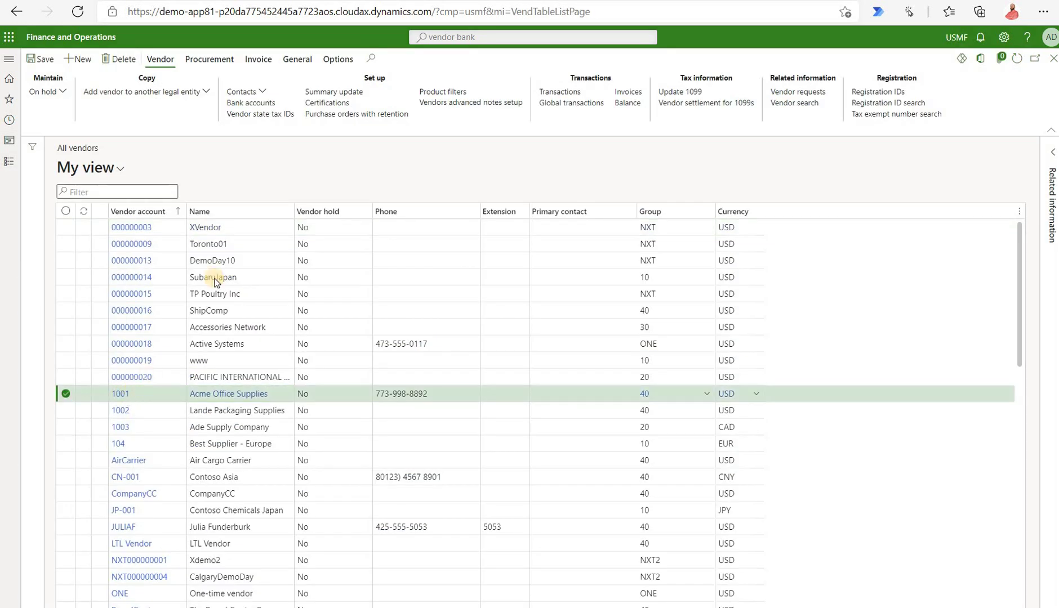
{"action": "left_click", "coordinate": [259, 107]}
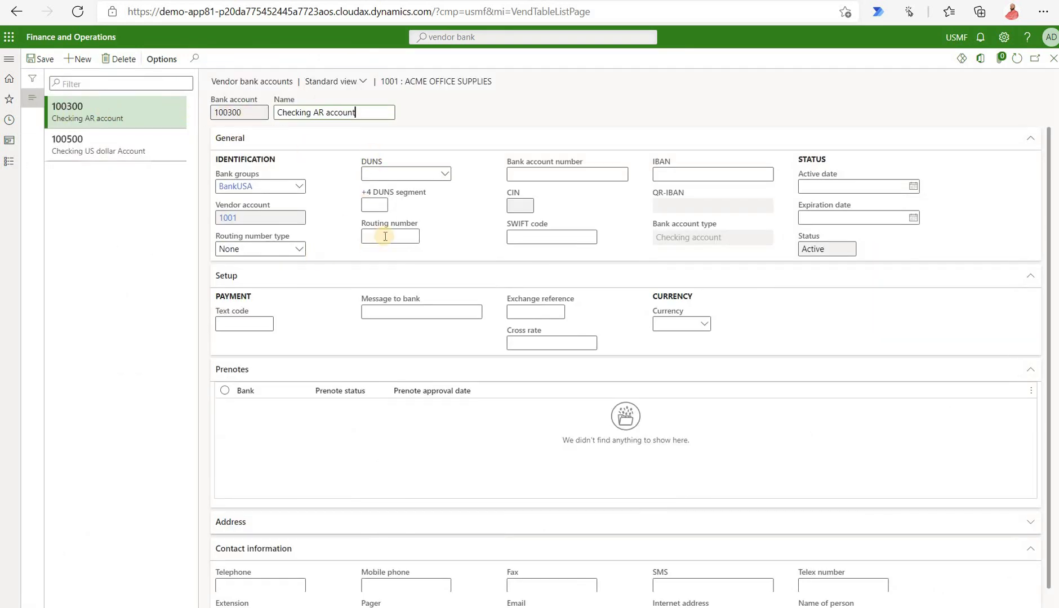
{"action": "left_click", "coordinate": [545, 174]}
- In the vendor session, open Vendor information's Bank information listing Acme Office Supplies' two accounts
{"action": "key", "text": "Escape"}
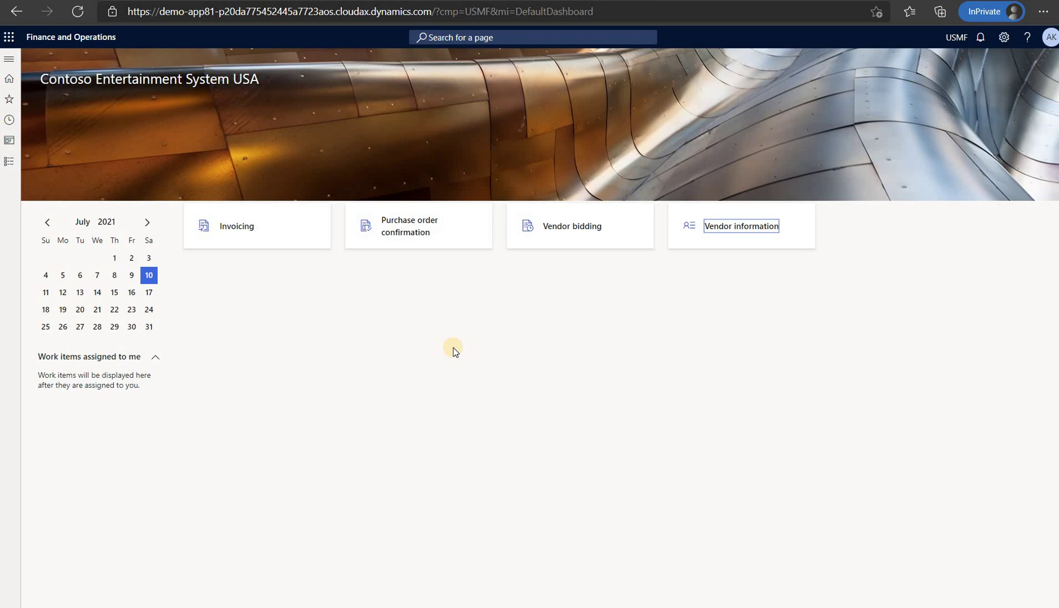
{"action": "left_click", "coordinate": [752, 227]}
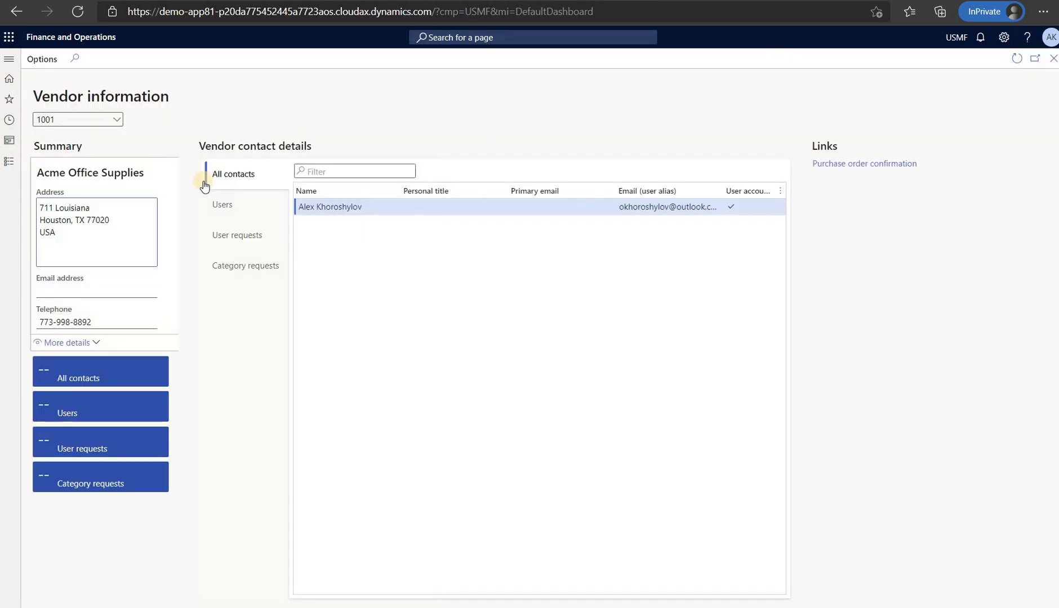
{"action": "left_click", "coordinate": [79, 343]}
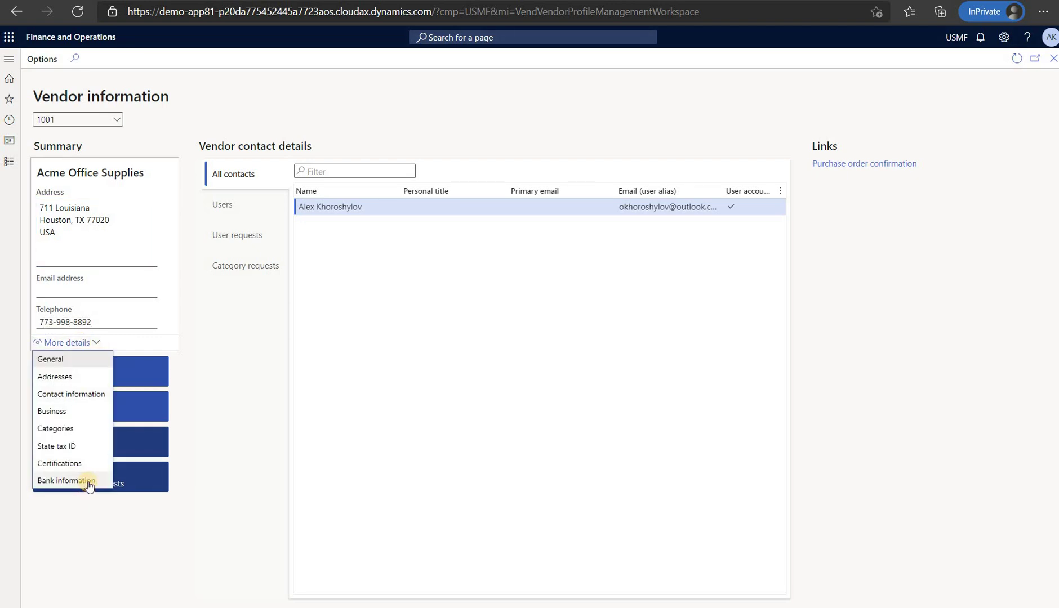
{"action": "left_click", "coordinate": [66, 481]}
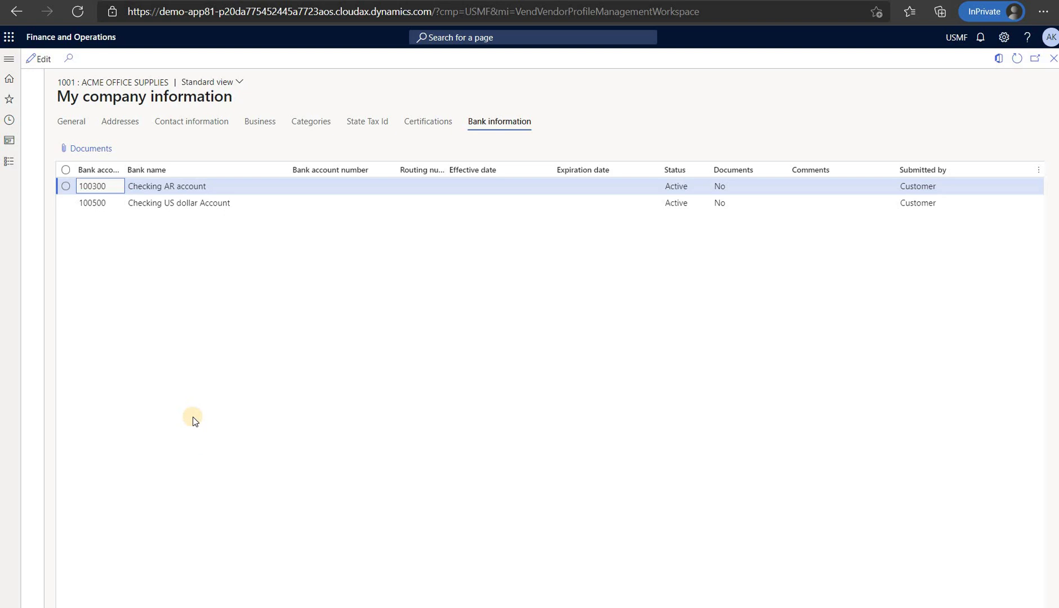
- Attach a 'Wire details' note with the pasted bank details to account 100300
{"action": "left_click", "coordinate": [90, 149]}
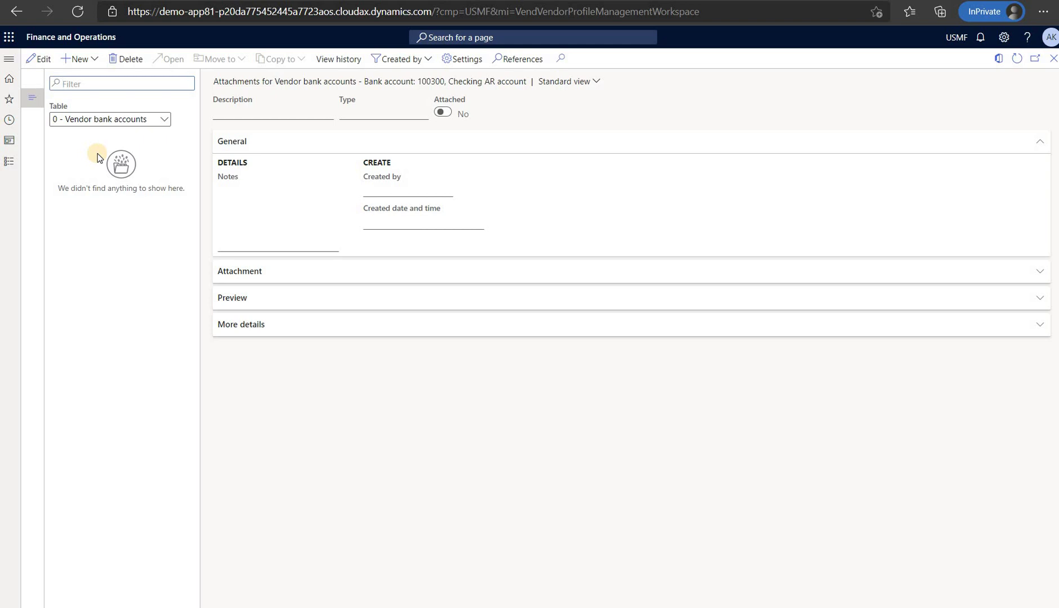
{"action": "left_click", "coordinate": [90, 61]}
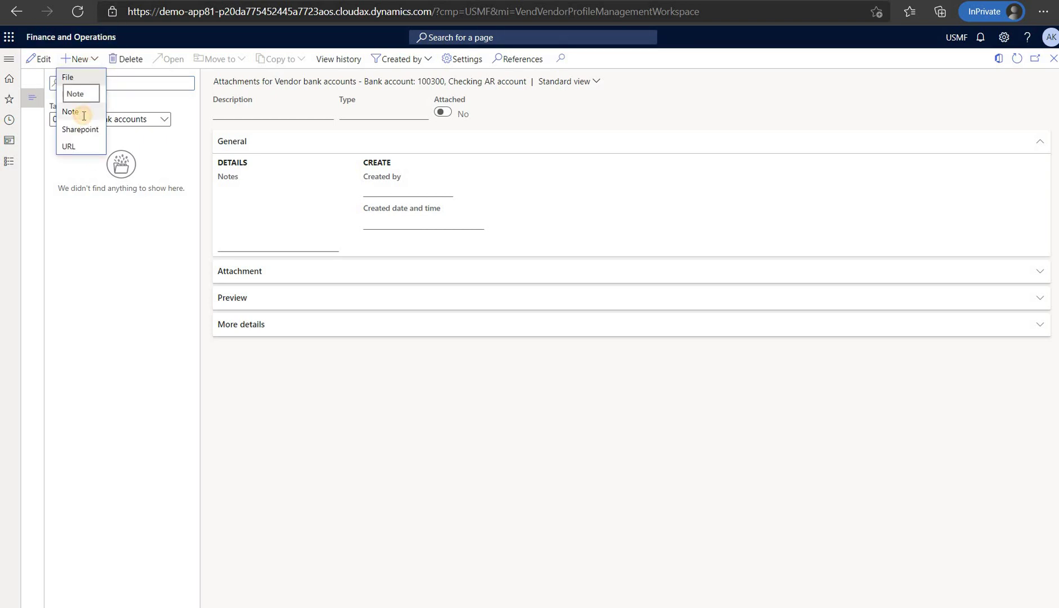
{"action": "left_click", "coordinate": [84, 115]}
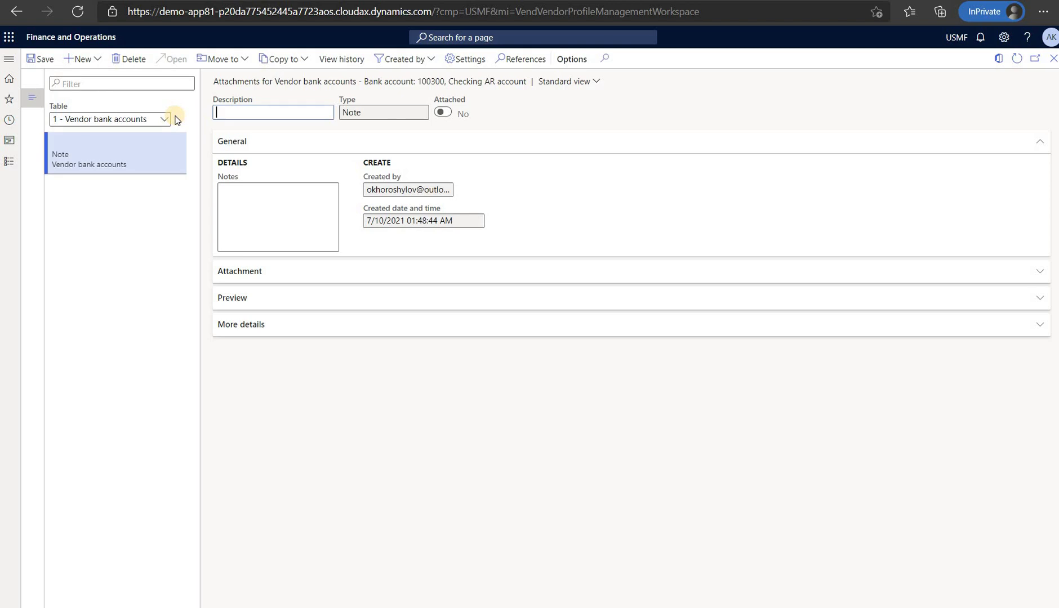
{"action": "type", "text": "Wire details"}
{"action": "key", "text": "Tab"}
{"action": "left_click", "coordinate": [245, 210]}
{"action": "type", "text": "Bank account number: 12345678 SWIFT code: 1234 Routing number: 12345"}
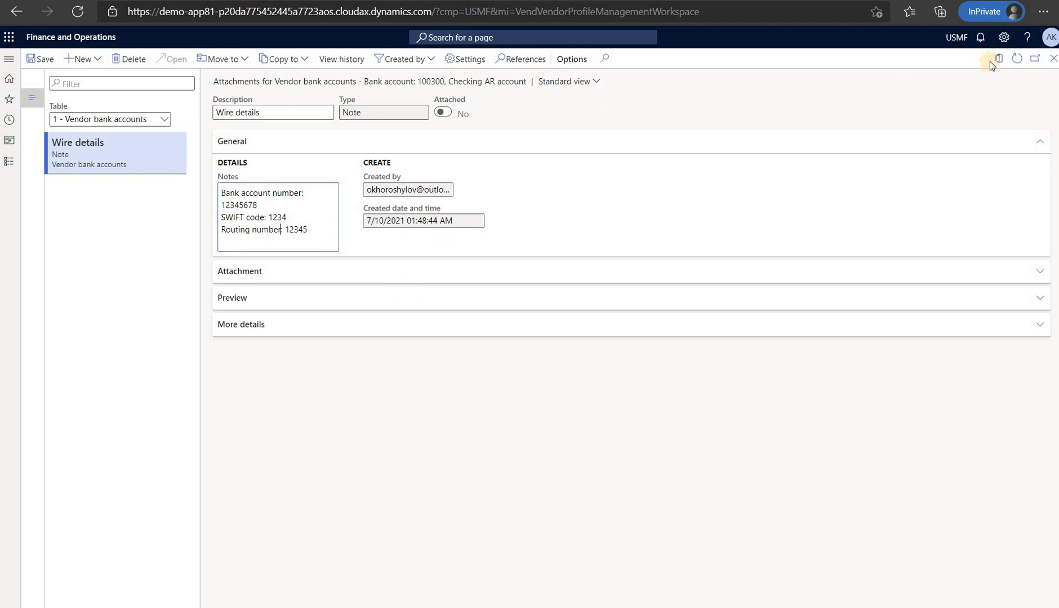
{"action": "left_click", "coordinate": [1051, 58]}
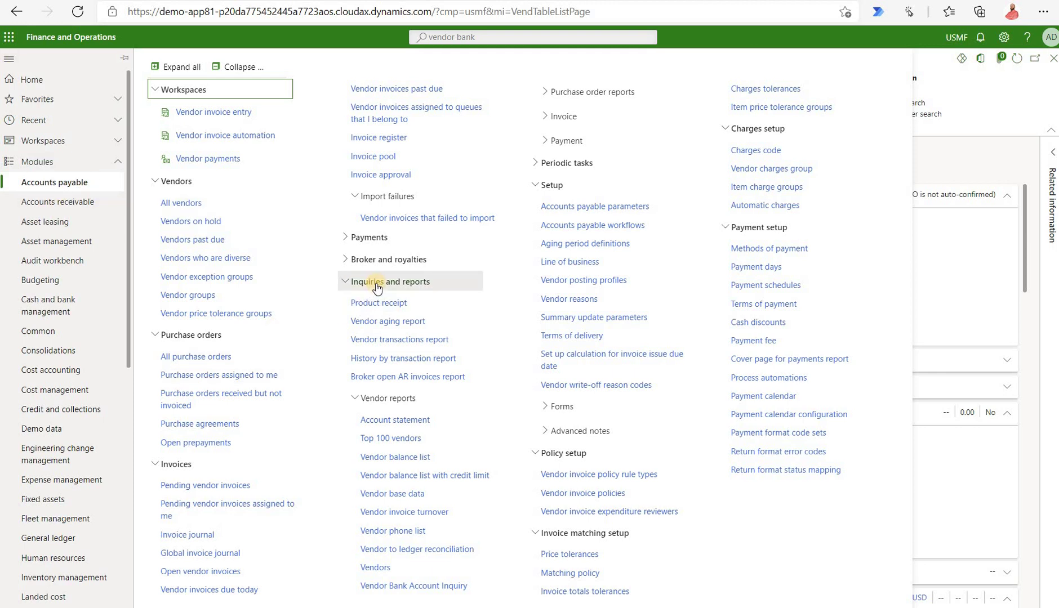
- In the Vendor Bank Account Inquiry, open the 100300 row's attachment and select the wire details text
{"action": "left_click", "coordinate": [444, 586]}
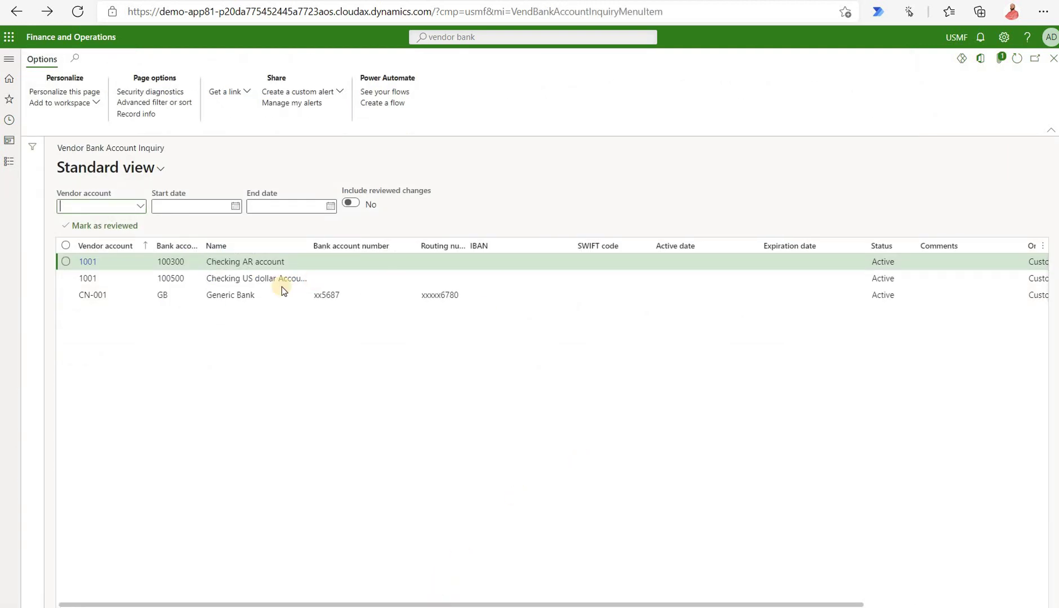
{"action": "left_click", "coordinate": [276, 262]}
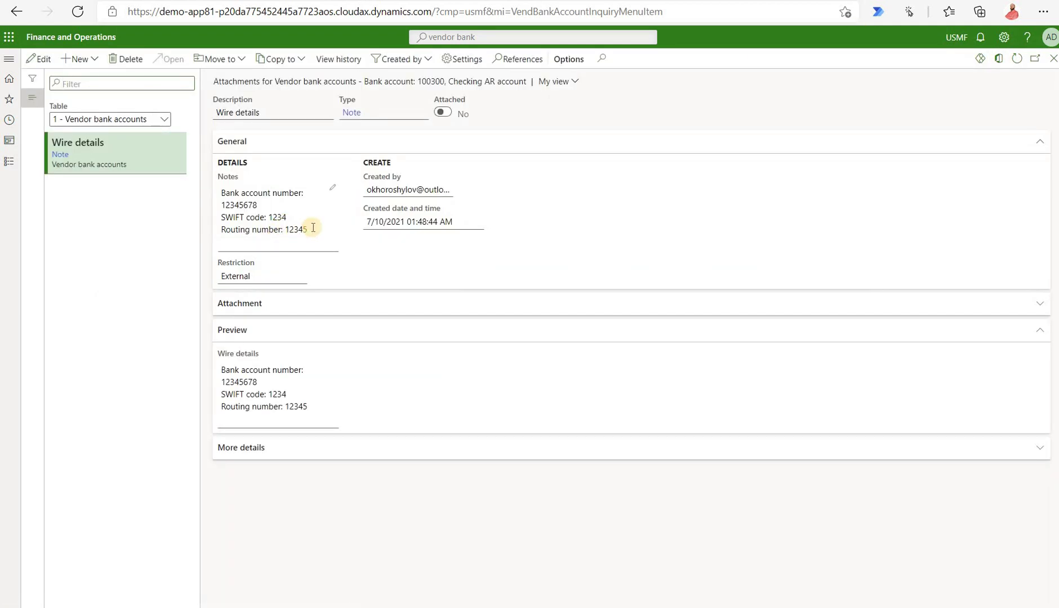
{"action": "left_click_drag", "start_coordinate": [265, 227], "coordinate": [213, 192]}
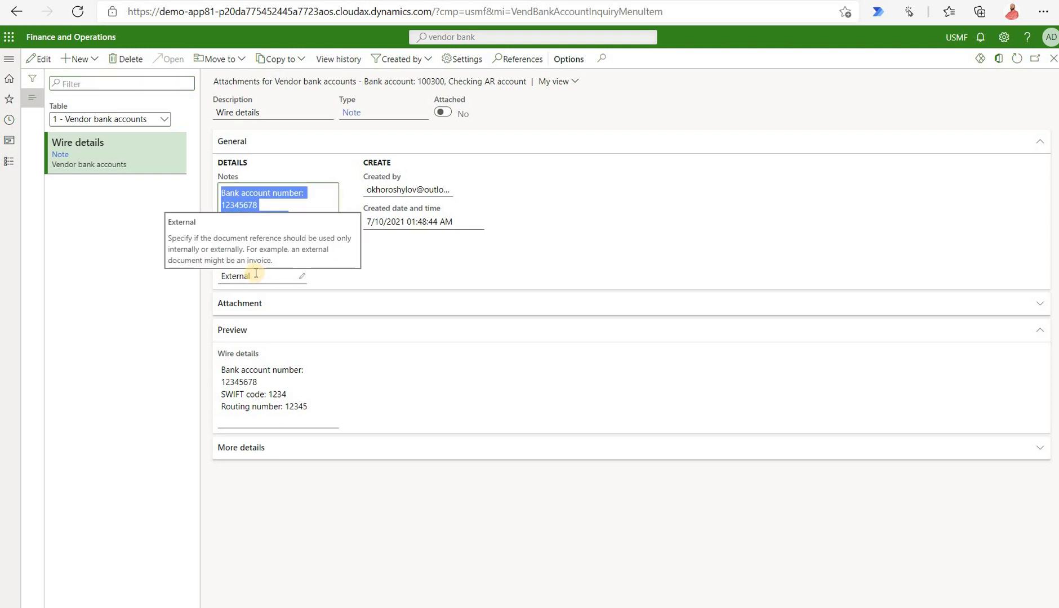
- Enter bank account number 12345678 on vendor 1001's Checking AR account and close the form
{"action": "left_click", "coordinate": [1053, 59]}
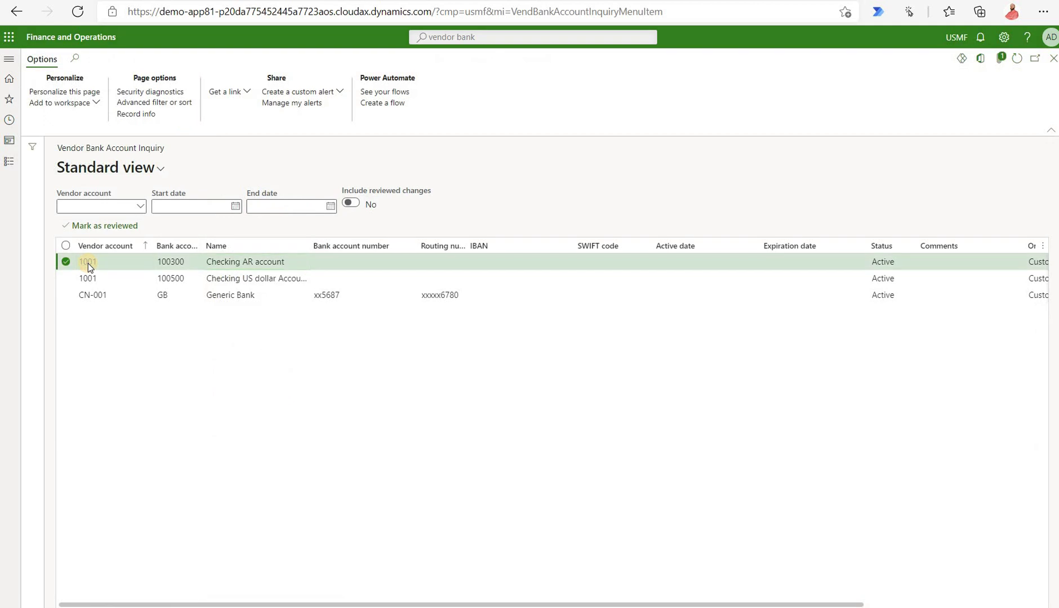
{"action": "left_click", "coordinate": [88, 263]}
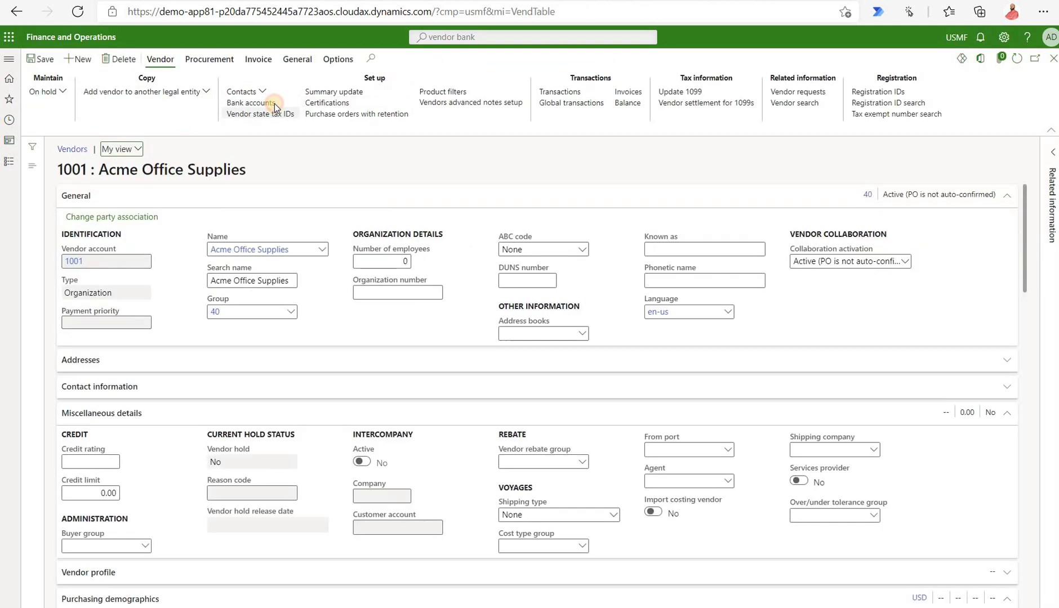
{"action": "left_click", "coordinate": [275, 103]}
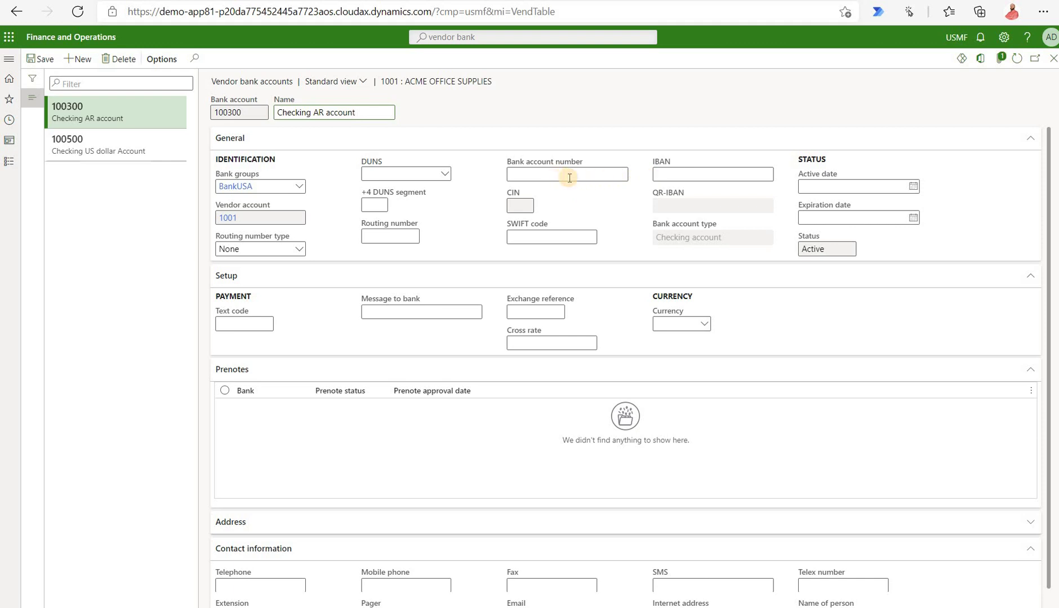
{"action": "left_click", "coordinate": [589, 176]}
{"action": "type", "text": "12345678"}
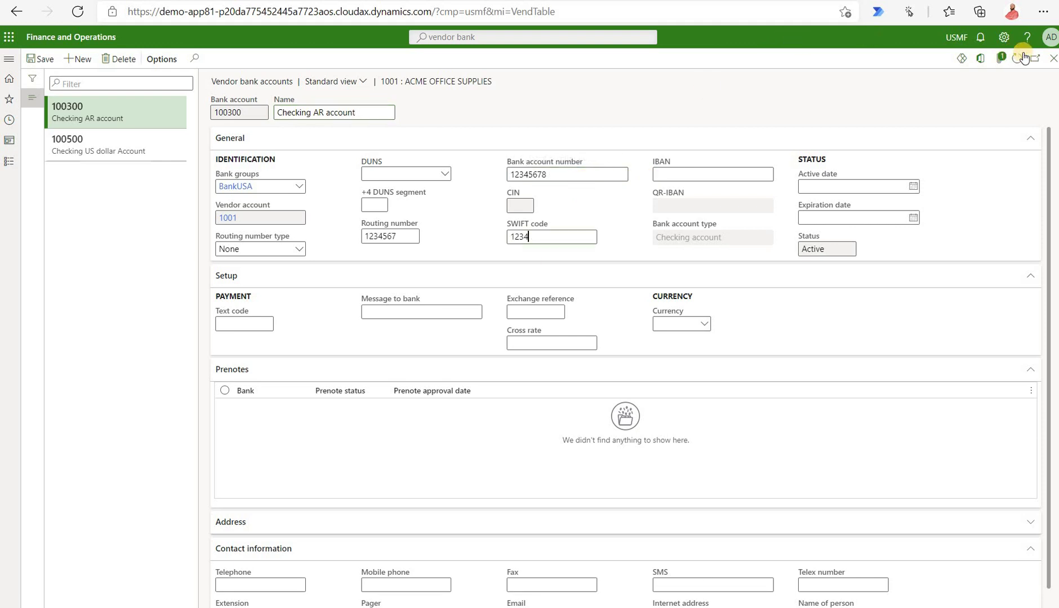
{"action": "left_click", "coordinate": [1053, 58]}
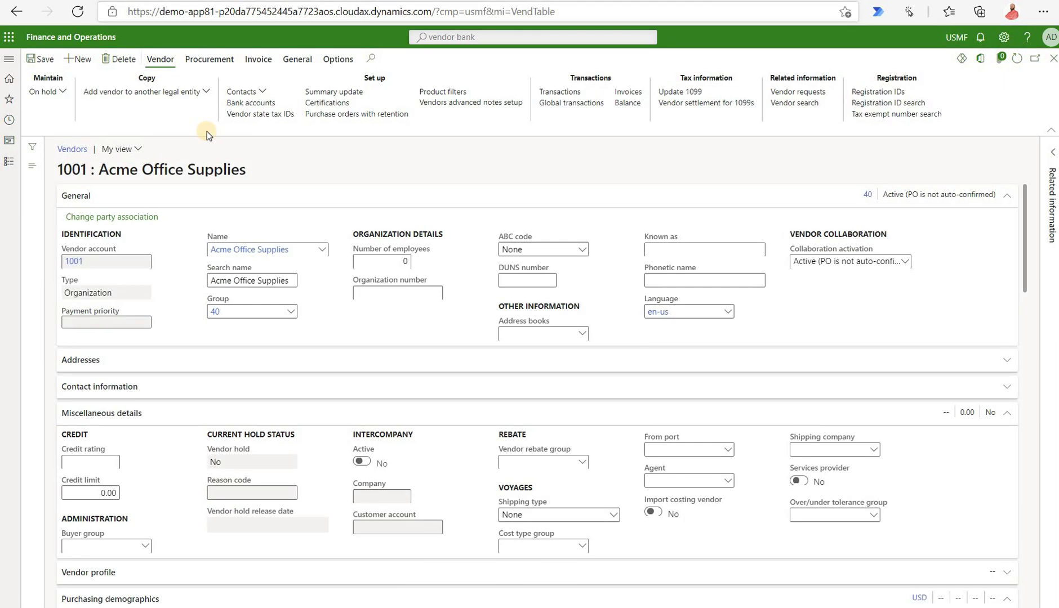
- Mark vendor 1001's Checking AR account 100300 change as reviewed in the Vendor Bank Account Inquiry
{"action": "left_click", "coordinate": [207, 132]}
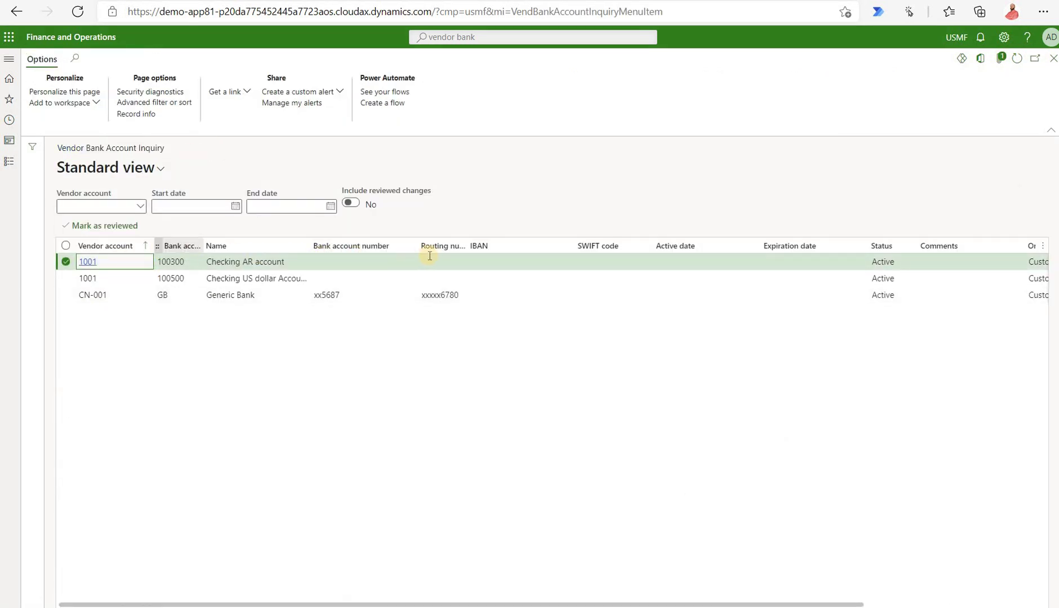
{"action": "left_click", "coordinate": [117, 231]}
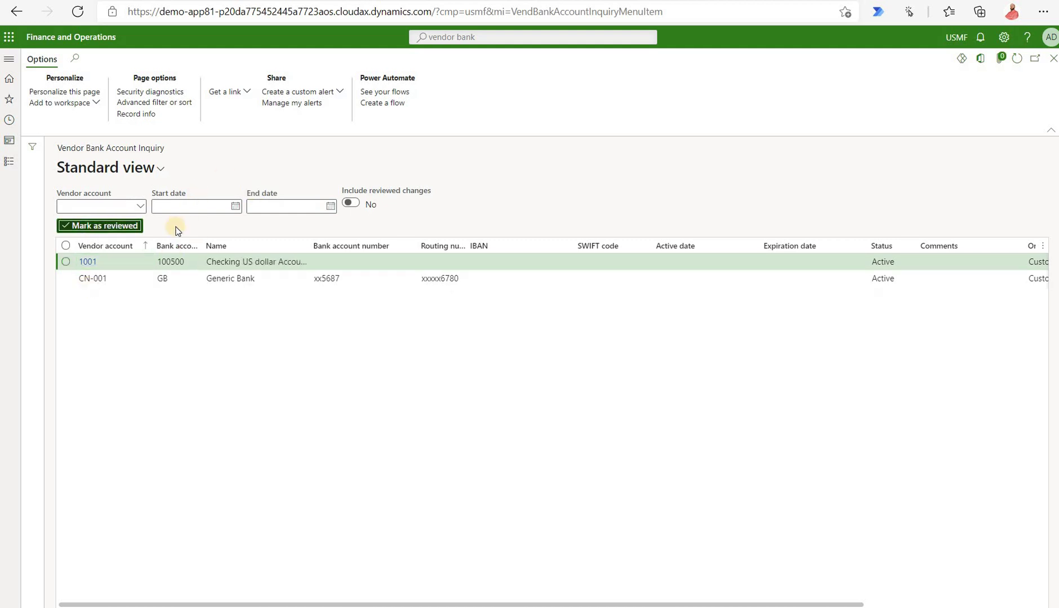